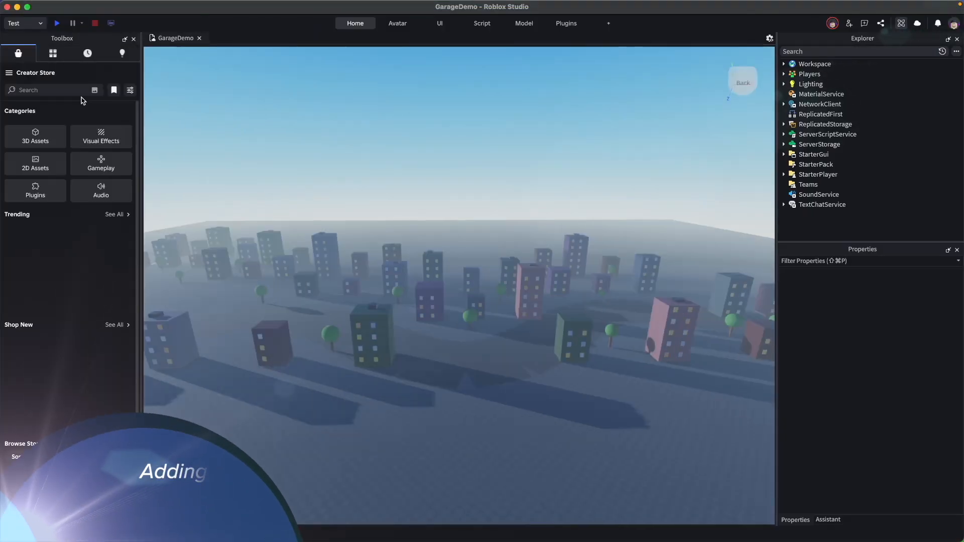
- Search the Creator Store for "anime sky" and insert the free Anime sky asset into the place
click(31, 91)
text(anime)
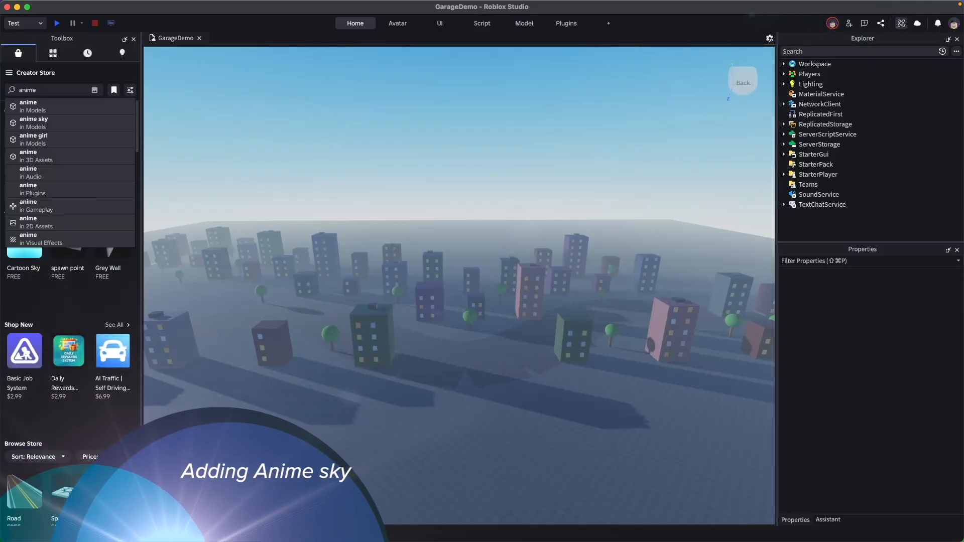
click(21, 123)
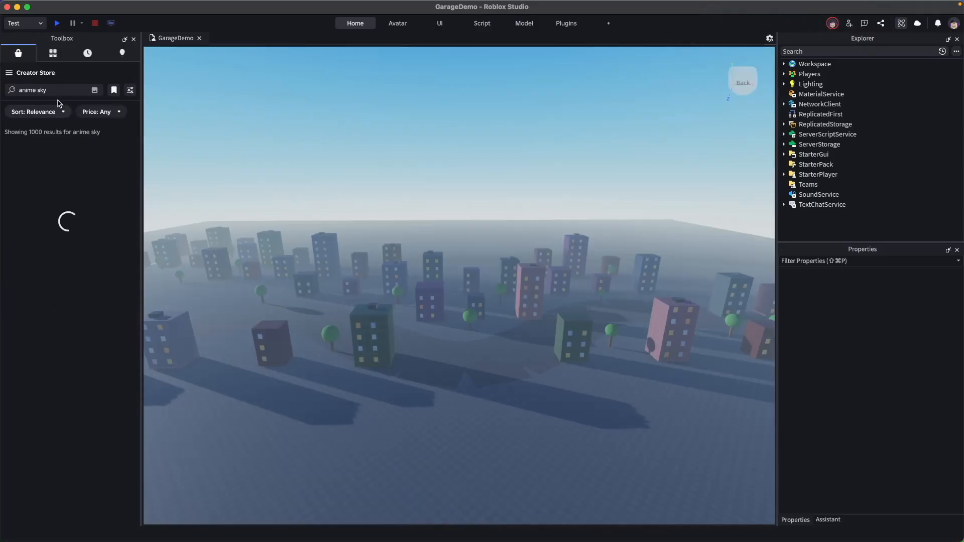
click(28, 197)
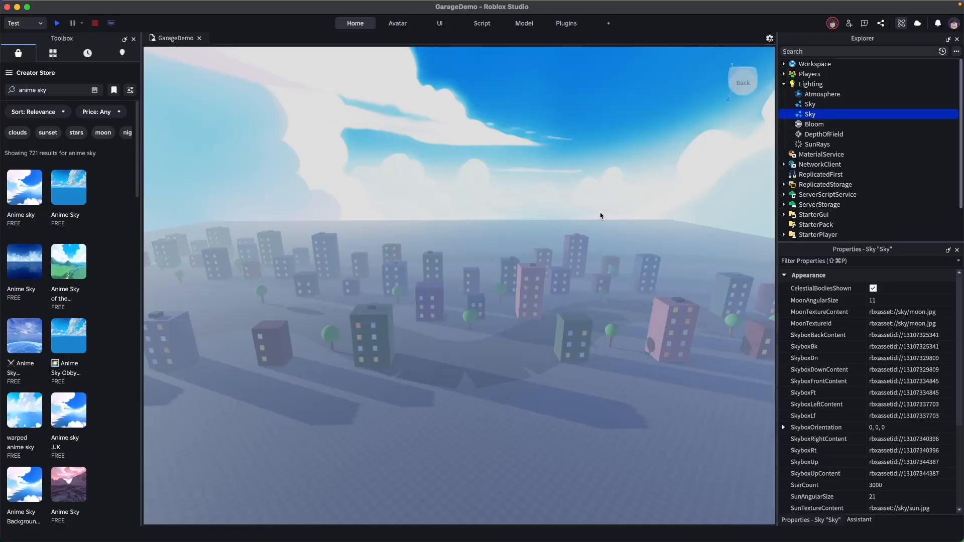
right_drag(601, 216, 601, 282)
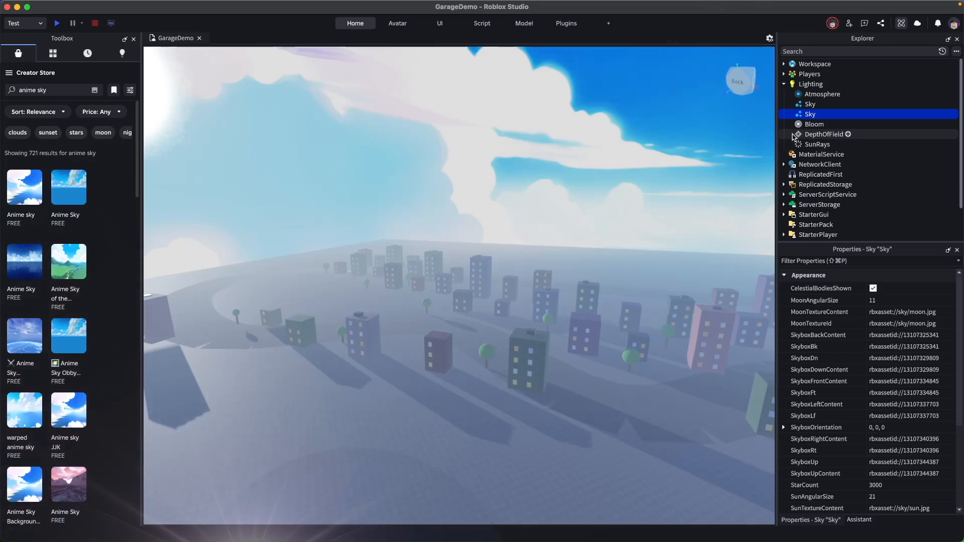
- Delete Bloom, DepthOfField, SunRays, Atmosphere and the original Sky from Lighting, keeping only the inserted anime Sky
click(813, 127)
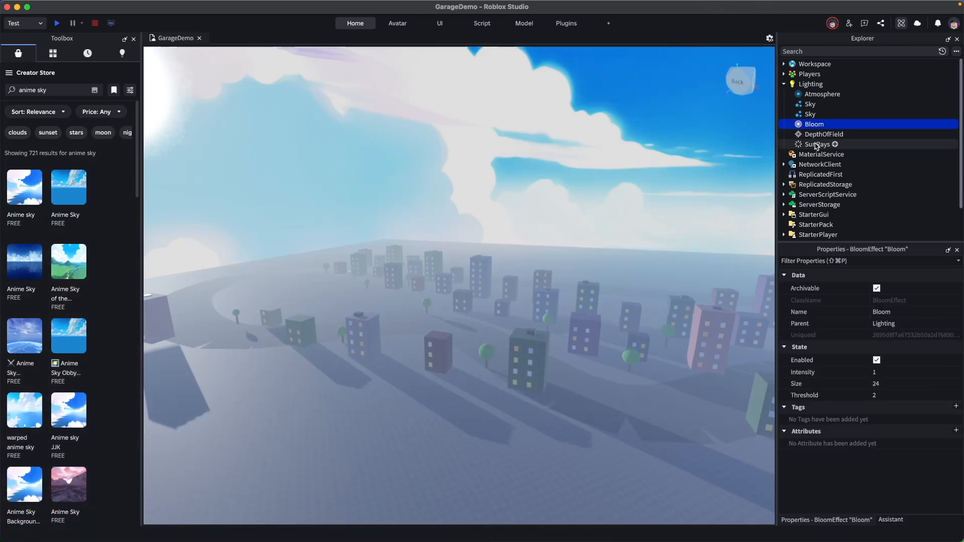
shift+click(823, 145)
key(Delete)
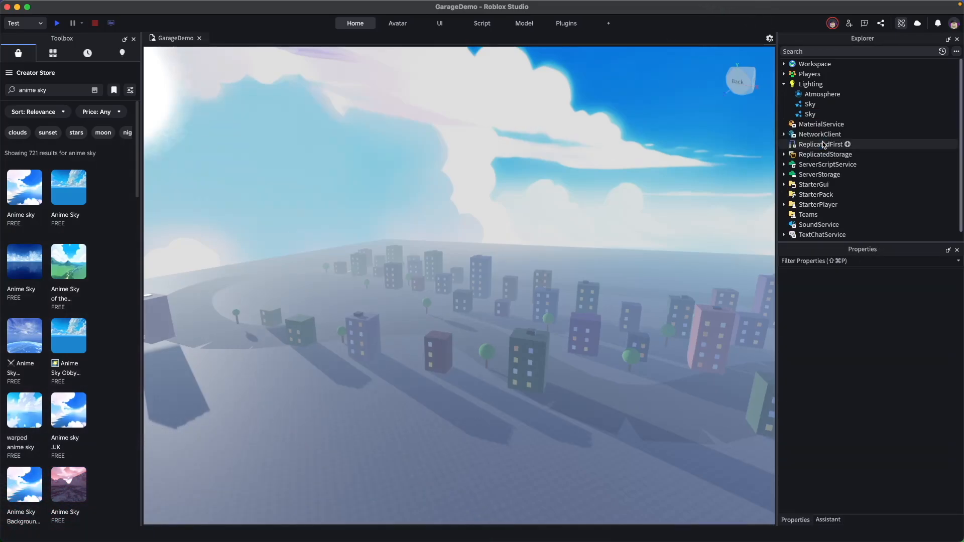
click(810, 95)
key(Delete)
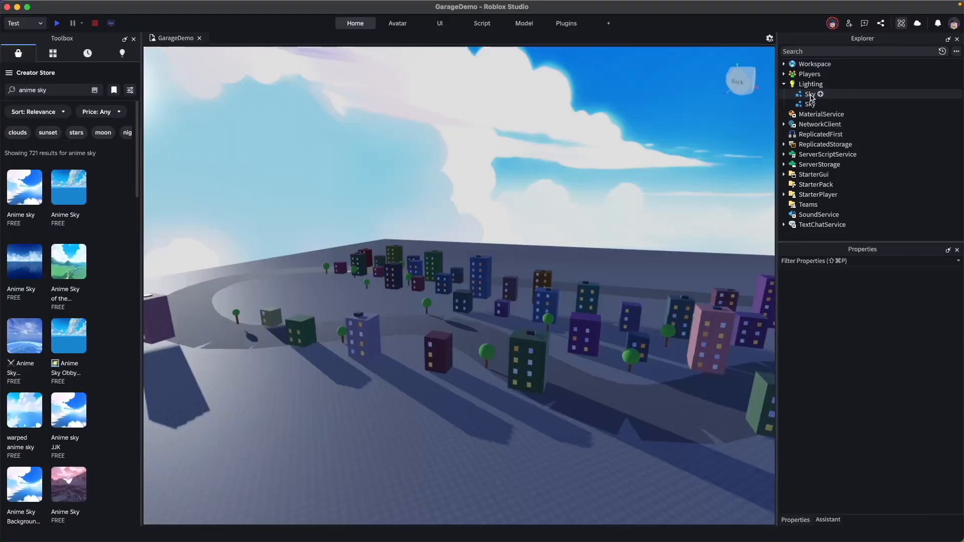
click(811, 95)
right_drag(734, 157, 734, 157)
key(Delete)
- Add a ColorCorrectionEffect object to Lighting
right_drag(620, 222, 632, 238)
key(w)
key(a)
key(s)
key(s)
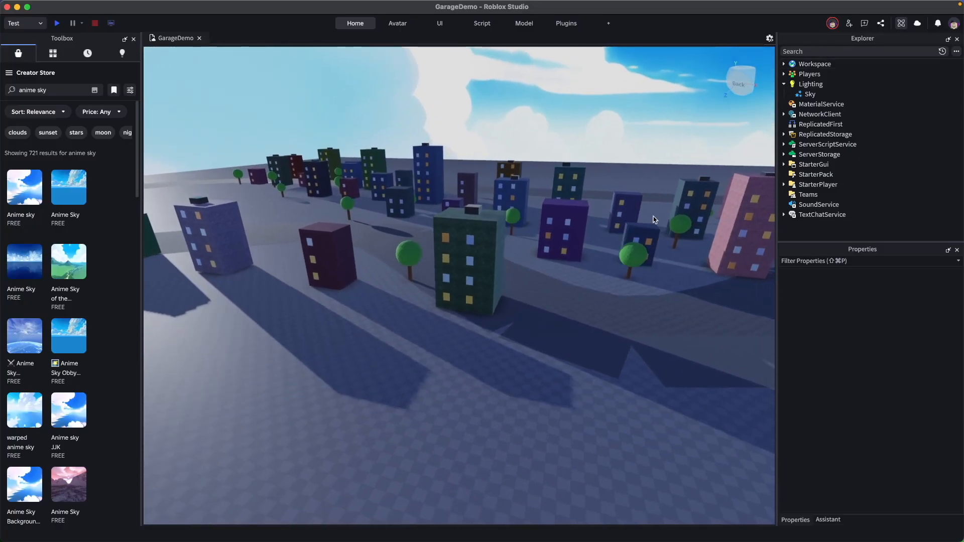
click(811, 83)
click(827, 84)
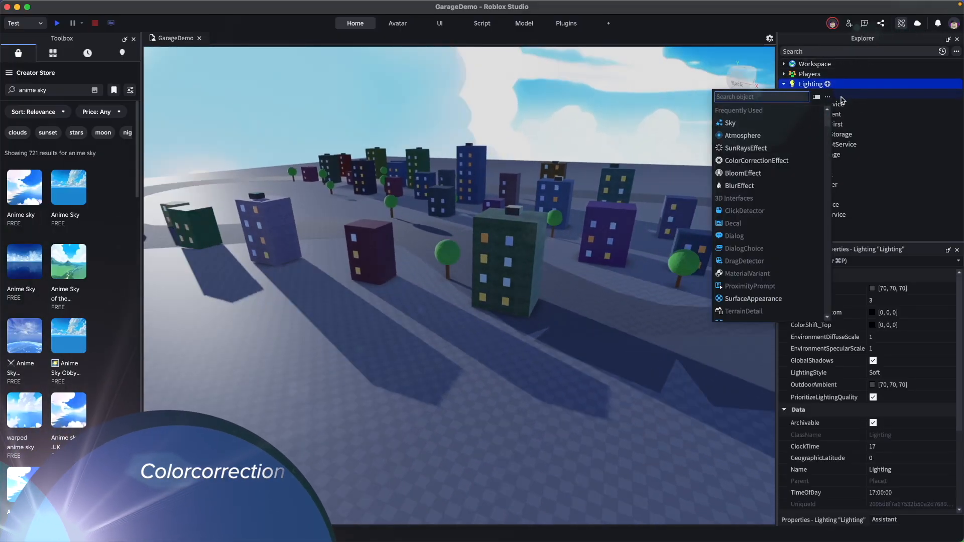
click(782, 165)
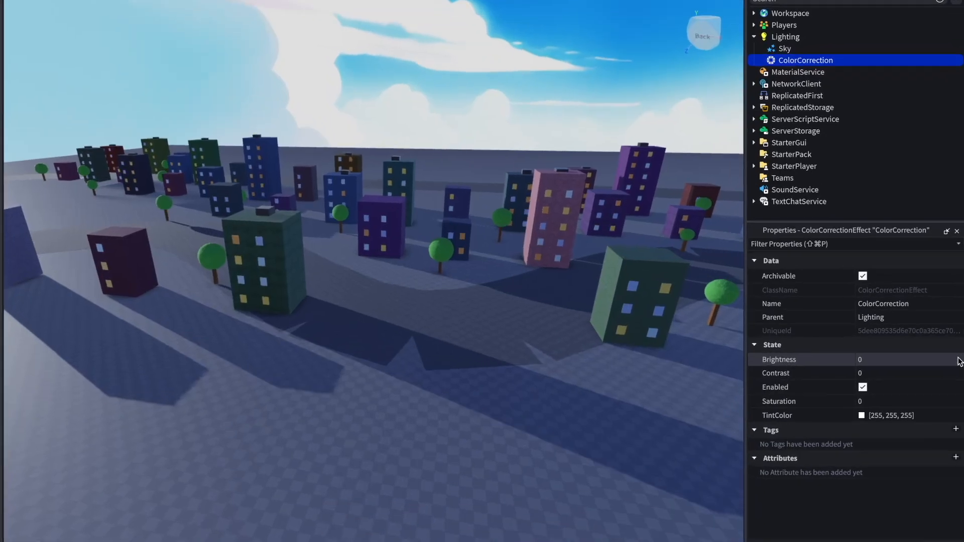
- Set the ColorCorrection effect's Brightness to 0.05, Contrast to 0.1 and Saturation to 0.15
click(888, 360)
text(.05)
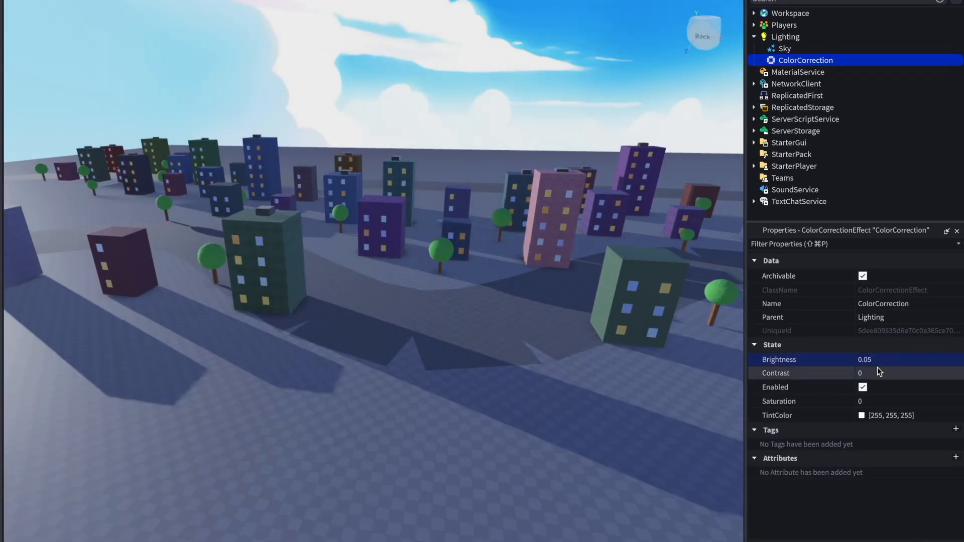
click(871, 373)
text(.1)
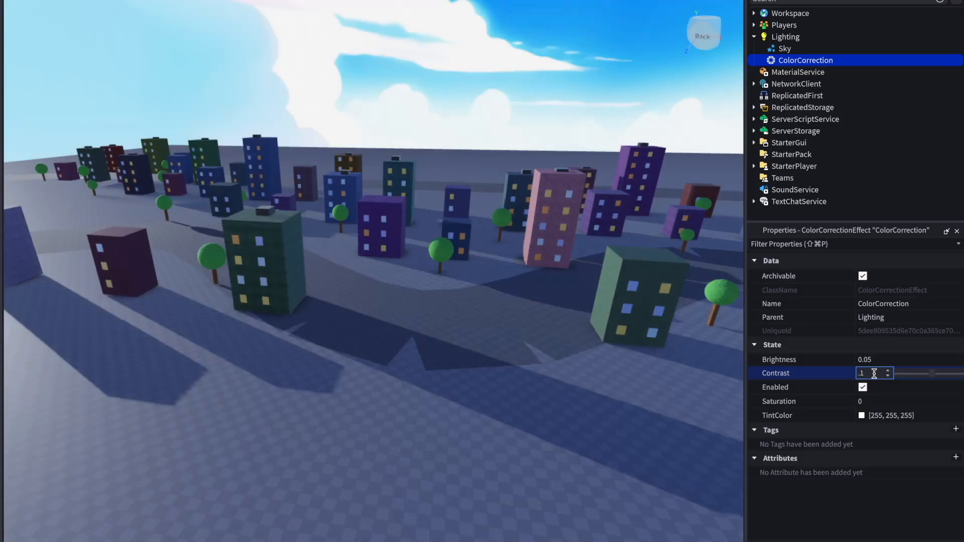
click(876, 400)
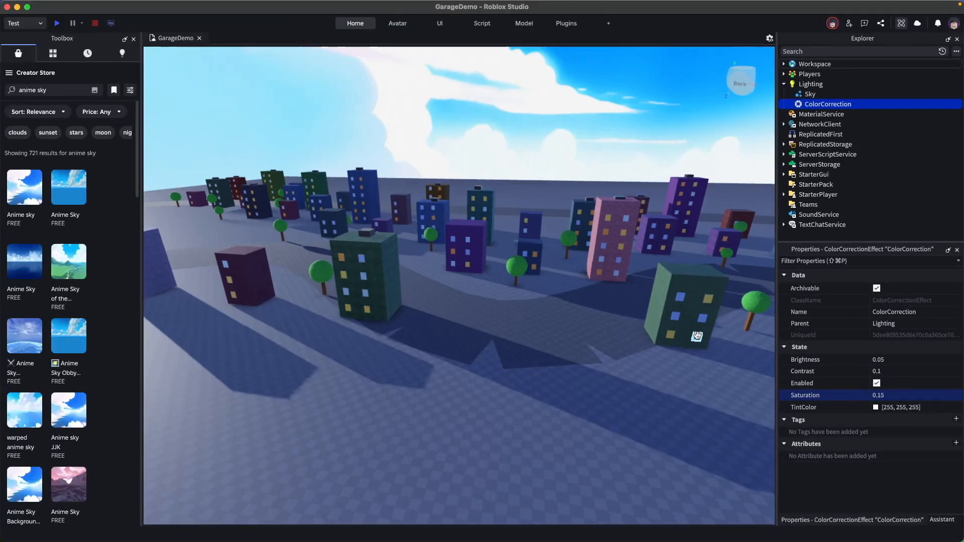
- Set the Ambient color of Lighting to 212, 170, 240
click(867, 84)
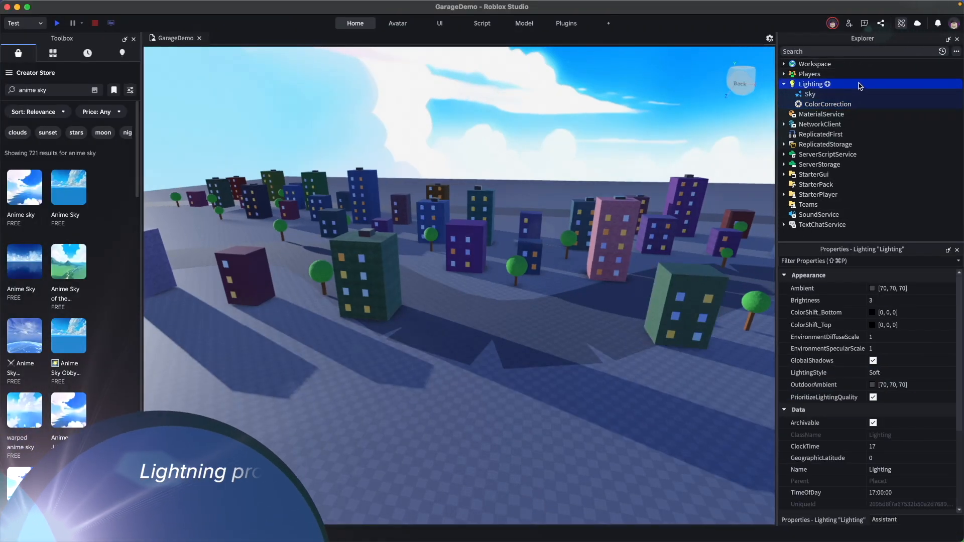
click(907, 289)
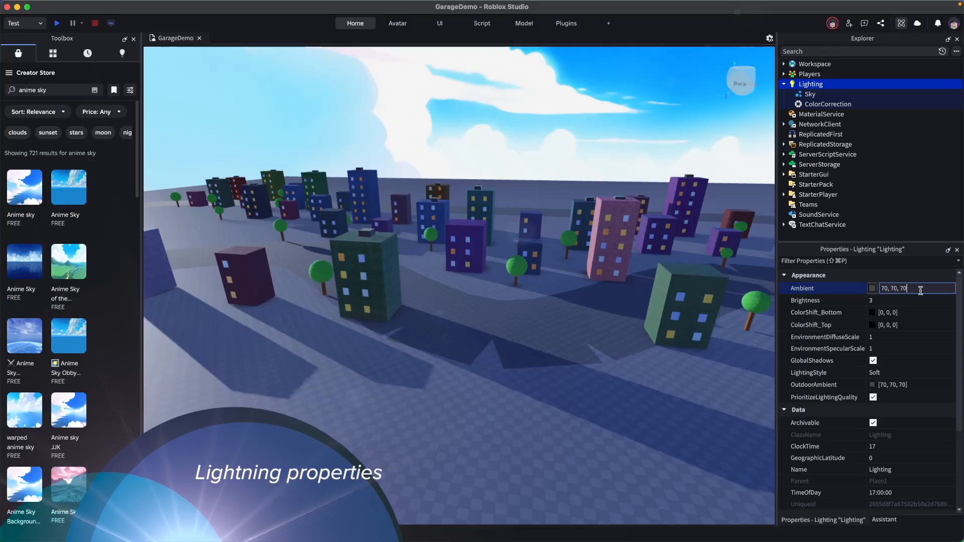
key(super+a)
text(2)
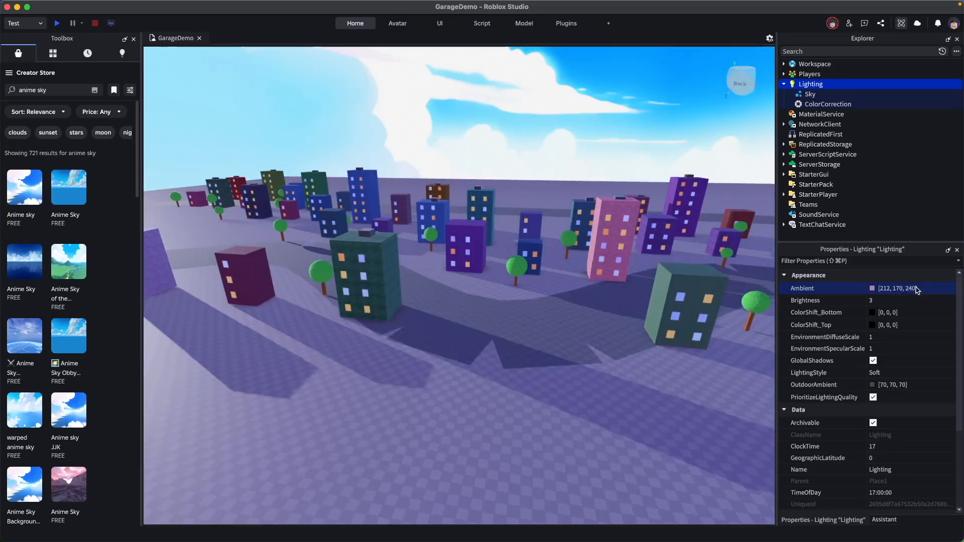
click(873, 290)
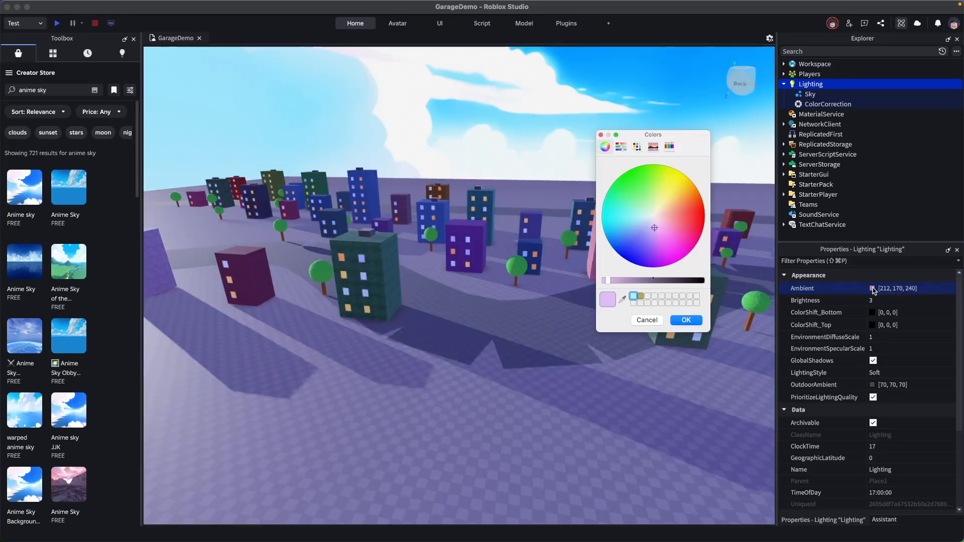
click(687, 320)
- Set Lighting's Brightness to 2, ColorShift_Top to 206, 182, 129 and EnvironmentSpecularScale to 0.3
click(896, 303)
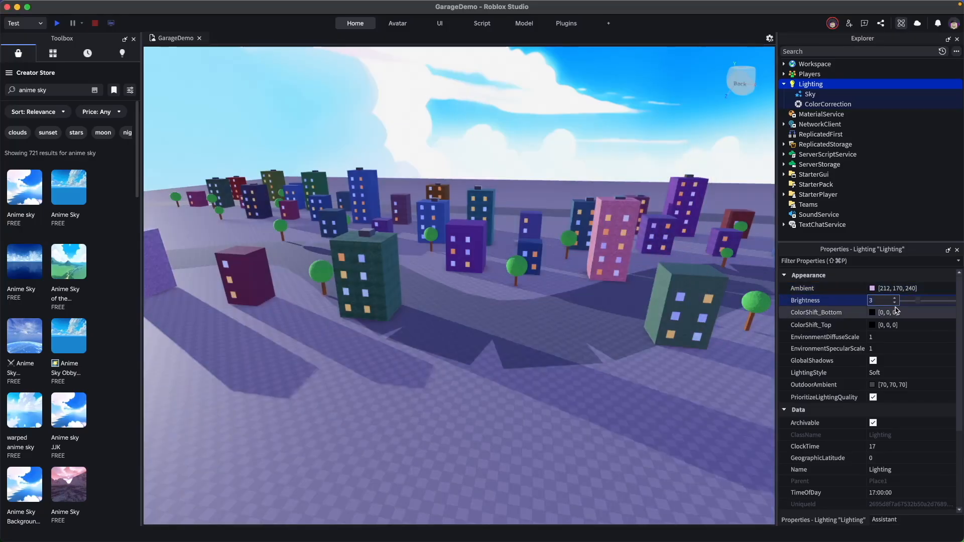
text(2)
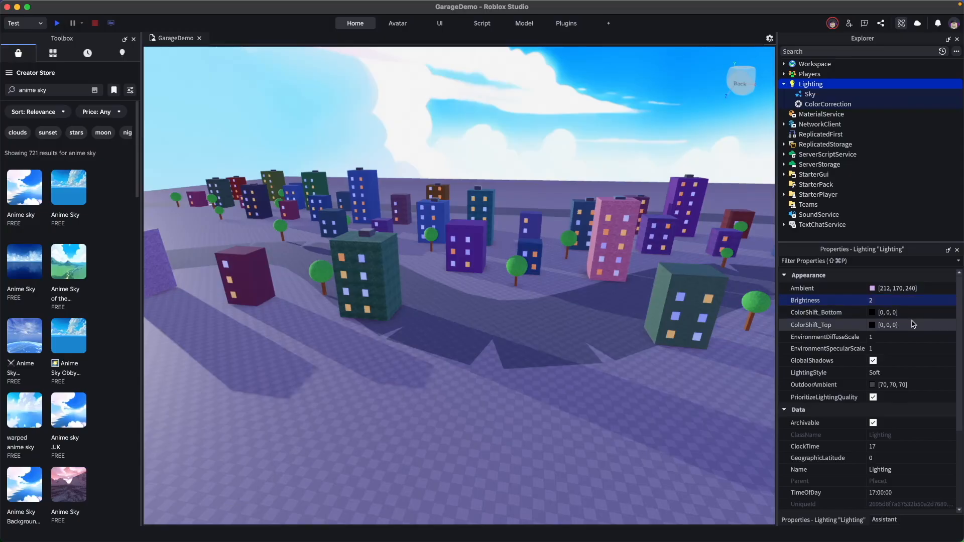
click(912, 324)
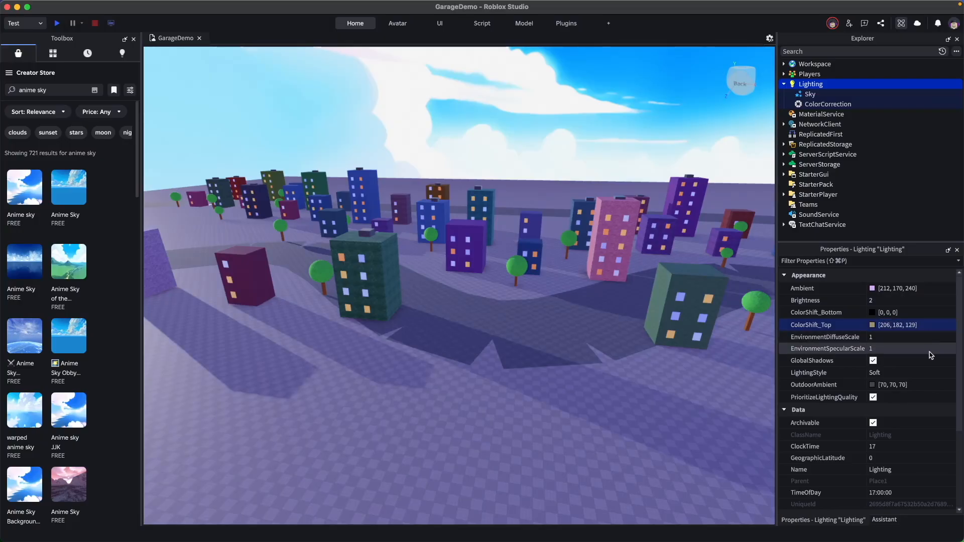
click(899, 350)
text(.3)
- Set Lighting's OutdoorAmbient to 128, 102, 153, ClockTime to 14 and GeographicLatitude to 40
click(929, 384)
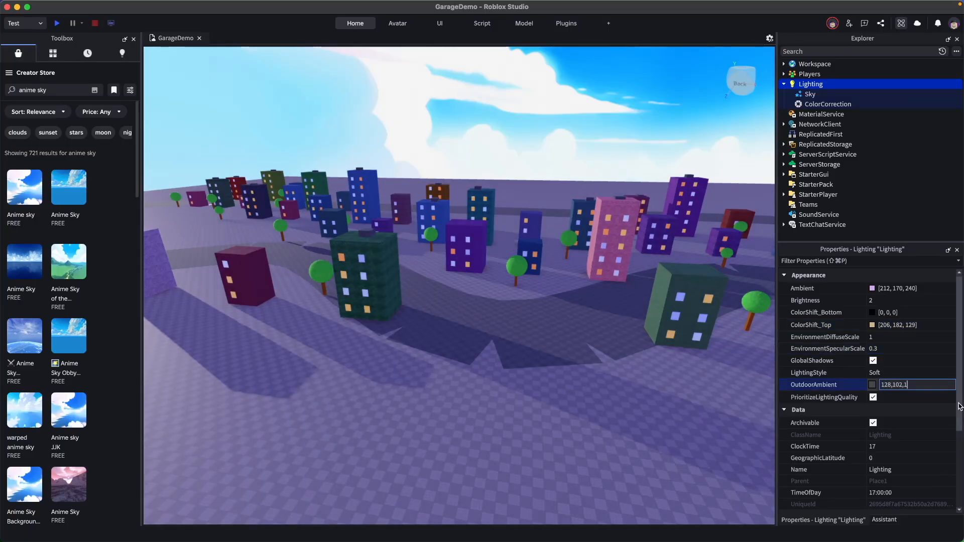
scroll(954, 406, down, 3)
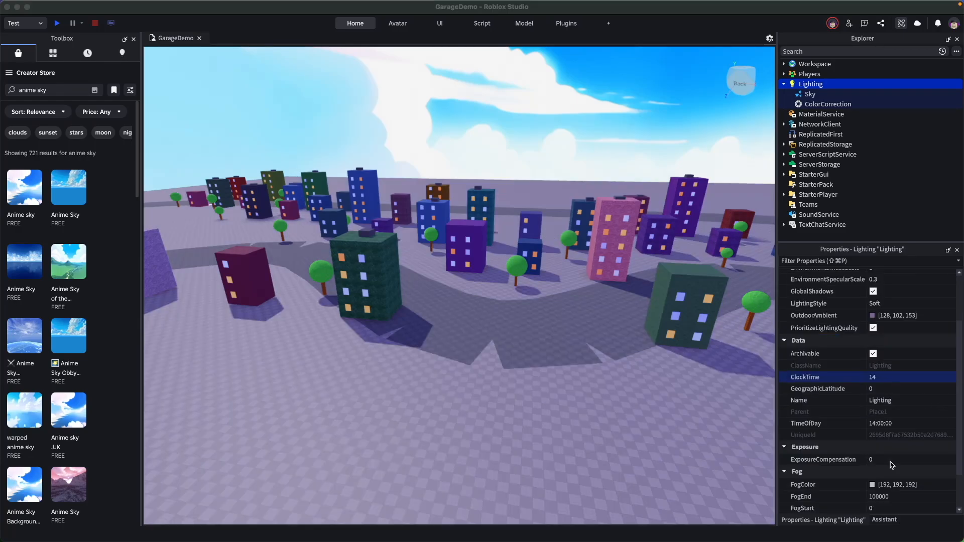
click(883, 391)
text(40)
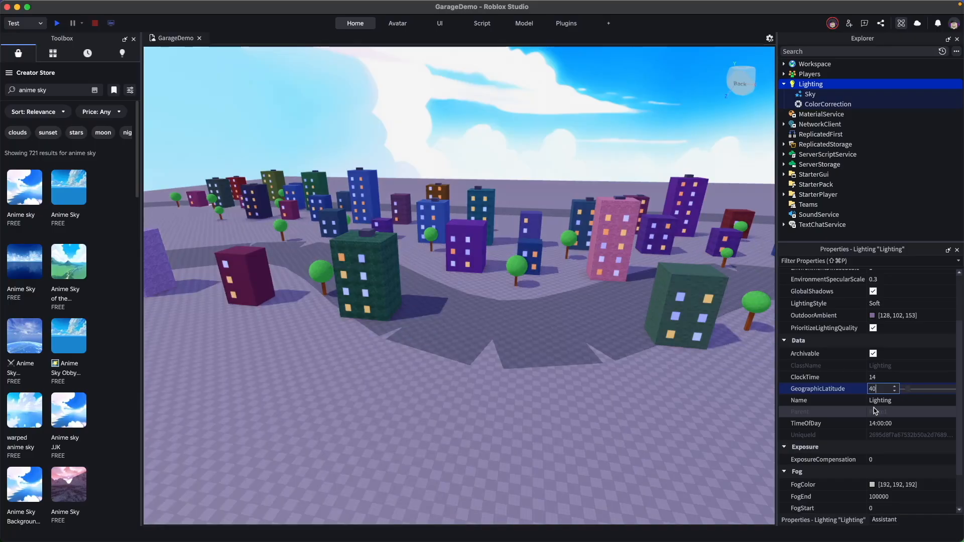
- Set Lighting's FogColor to 203, 173, 255 and FogEnd to 2800
scroll(874, 411, down, 2)
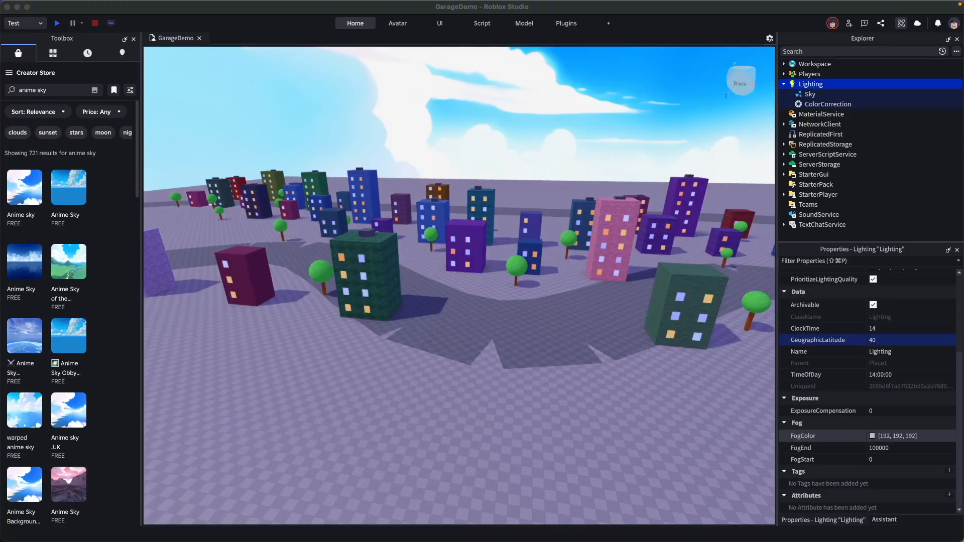
click(907, 437)
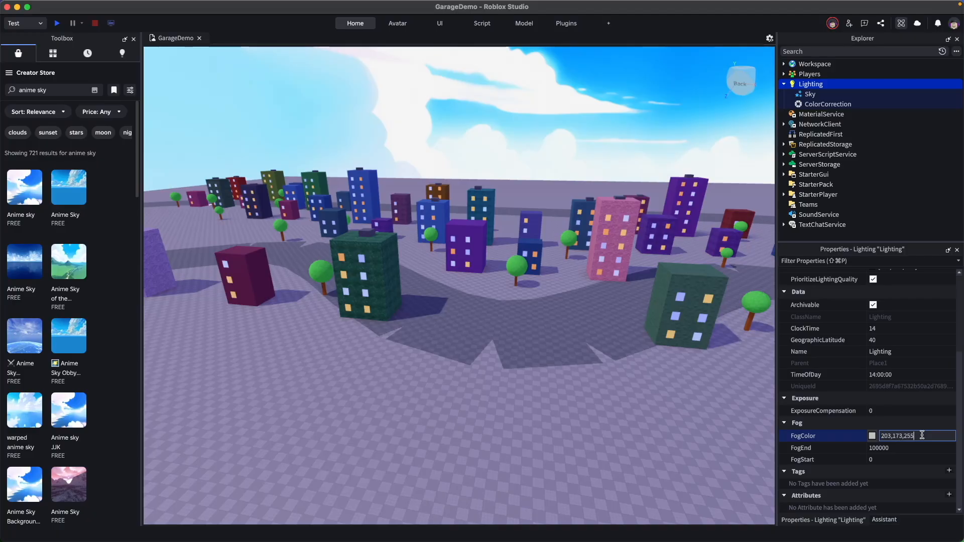
click(907, 448)
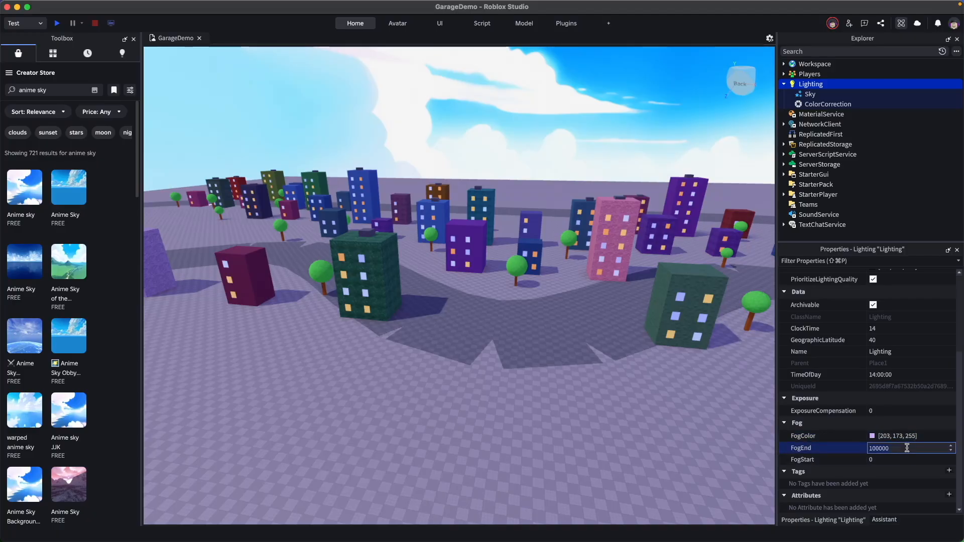
text(2800)
key(Return)
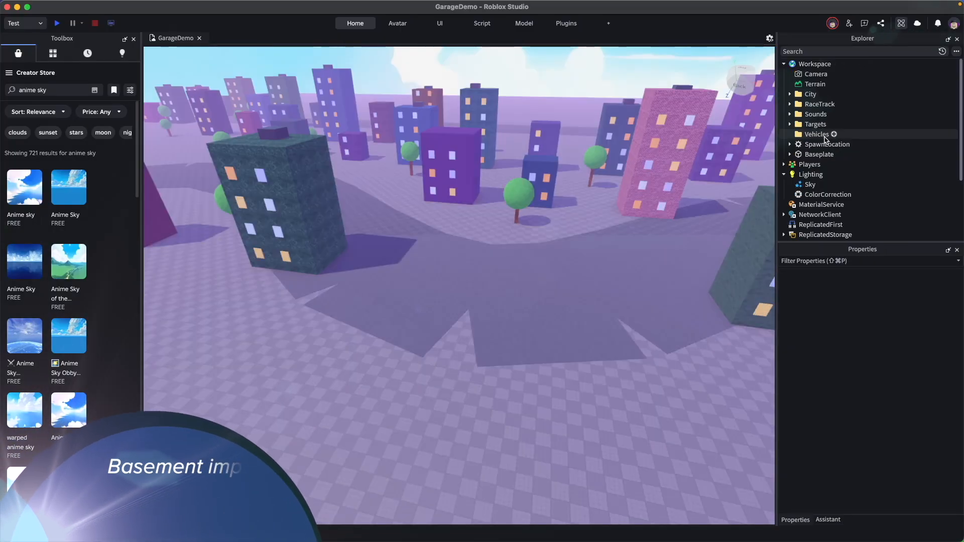
- Set the Baseplate's BrickColor to Black and its Reflectance to 0.05
click(898, 155)
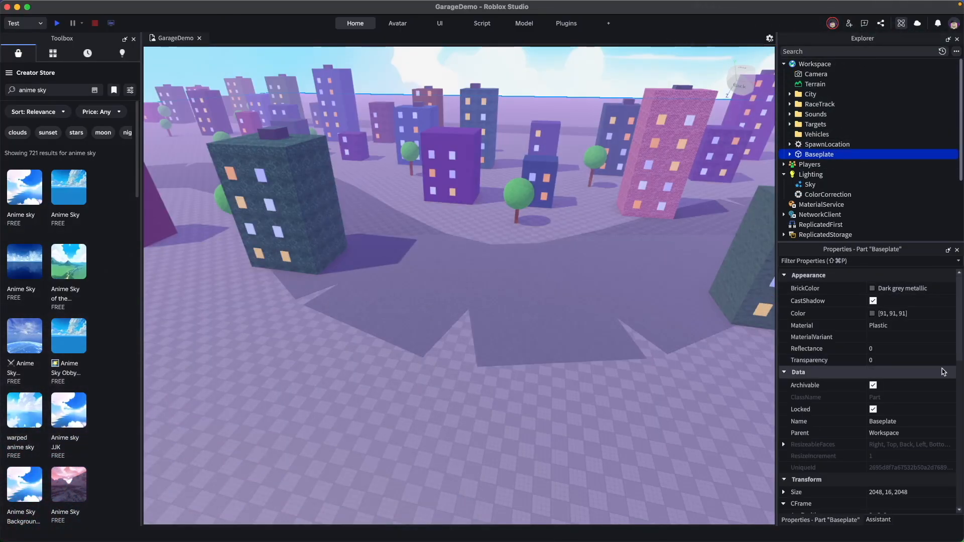
click(875, 290)
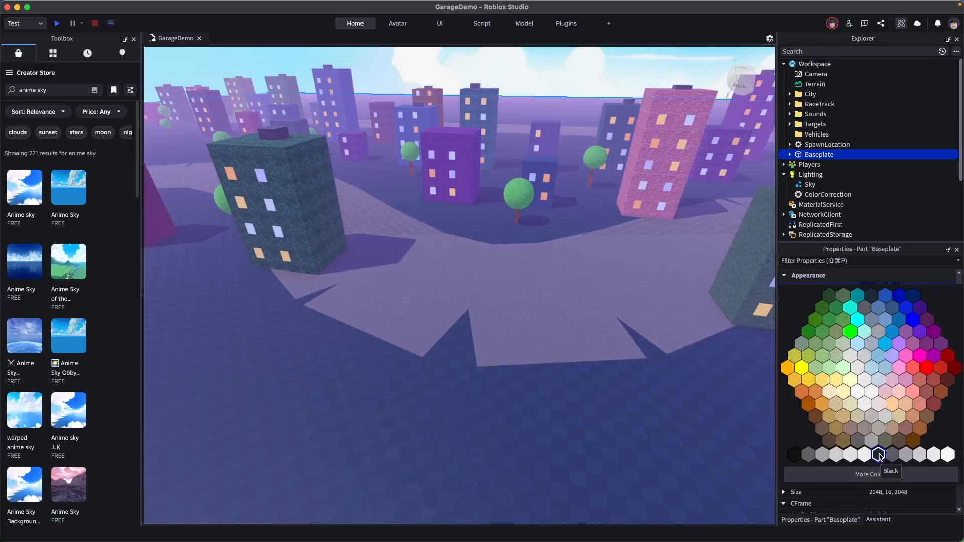
click(880, 454)
click(899, 350)
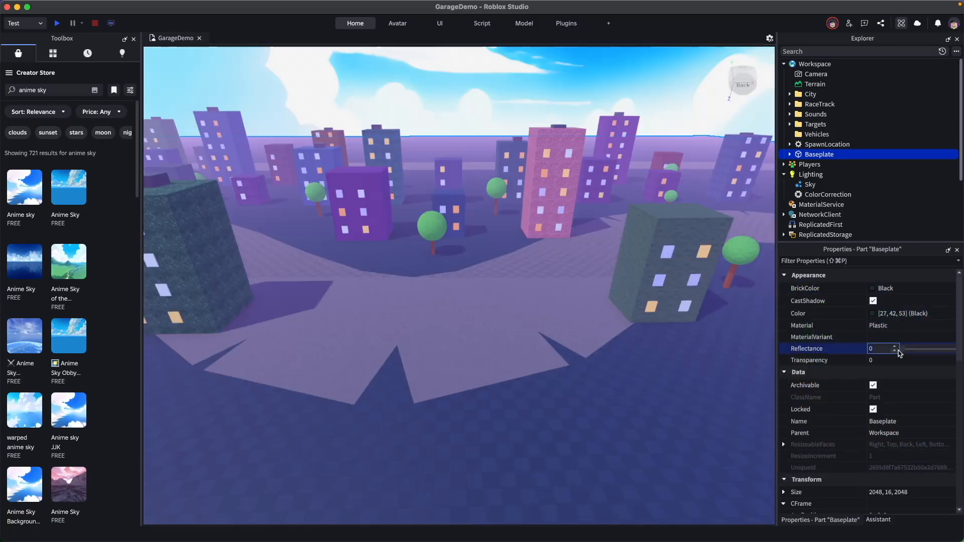
text(.05)
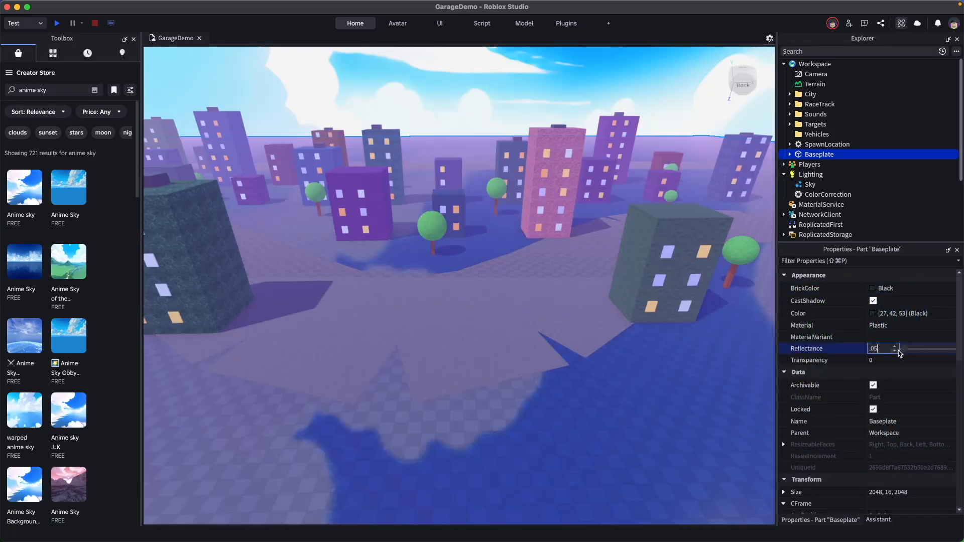
- Insert the free Texture Pack model from the Creator Store into the scene and select it
key(w)
right_drag(592, 386, 597, 386)
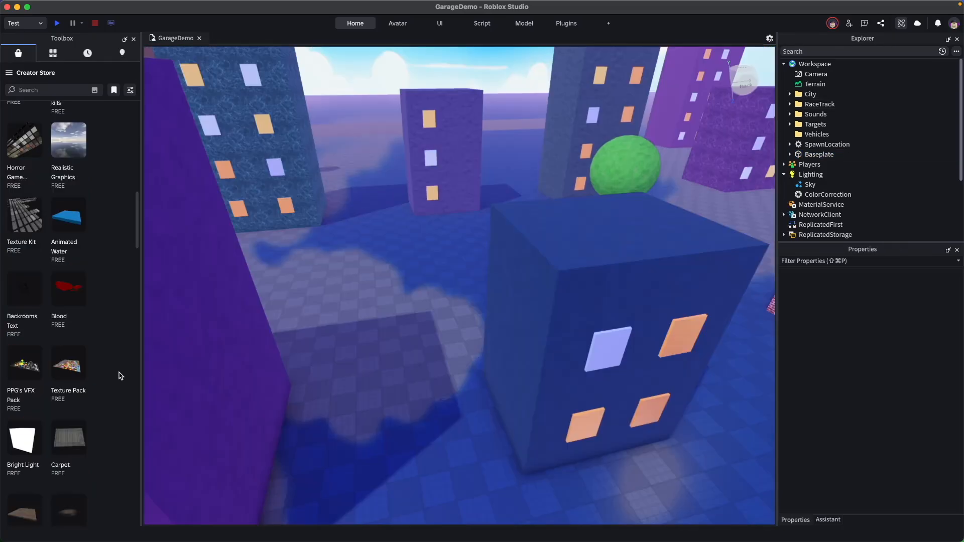
scroll(121, 376, down, 1)
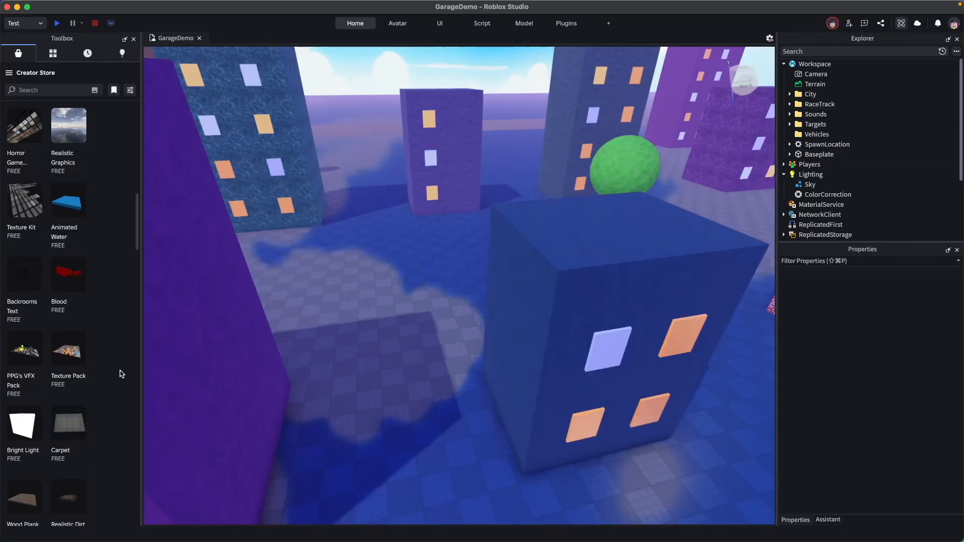
click(68, 352)
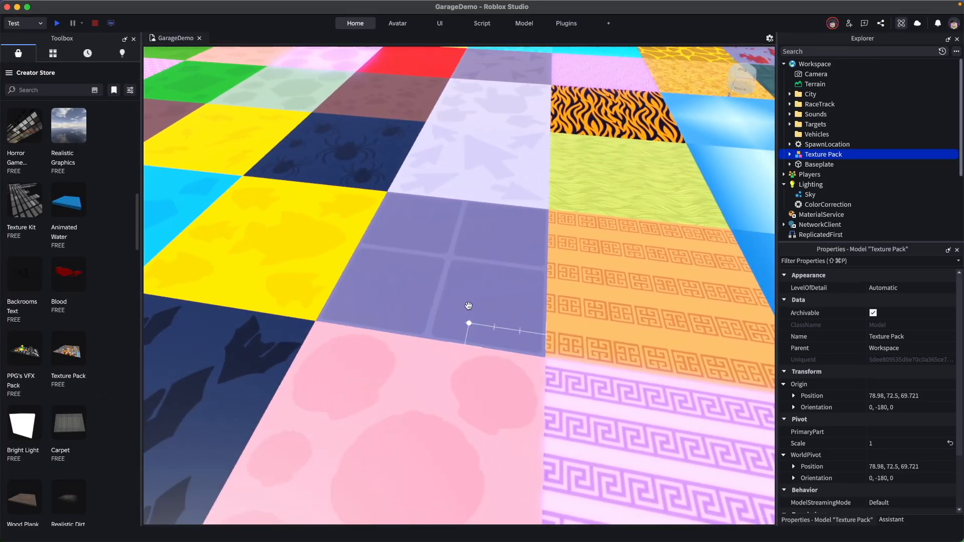
click(458, 279)
click(457, 265)
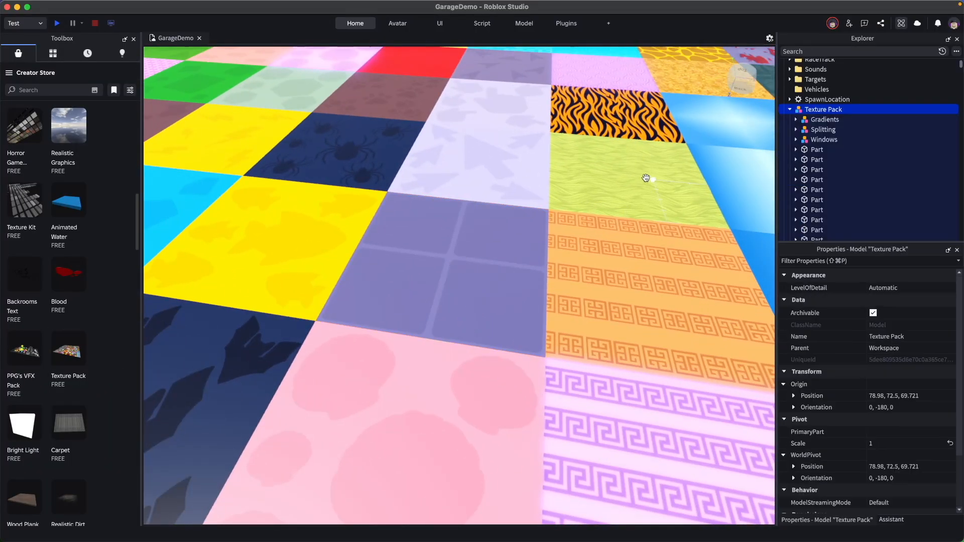
- Copy the ColorMapContent URL from the top-face Texture of the grey-purple tile with the four-square grid pattern
click(645, 178)
double_click(465, 239)
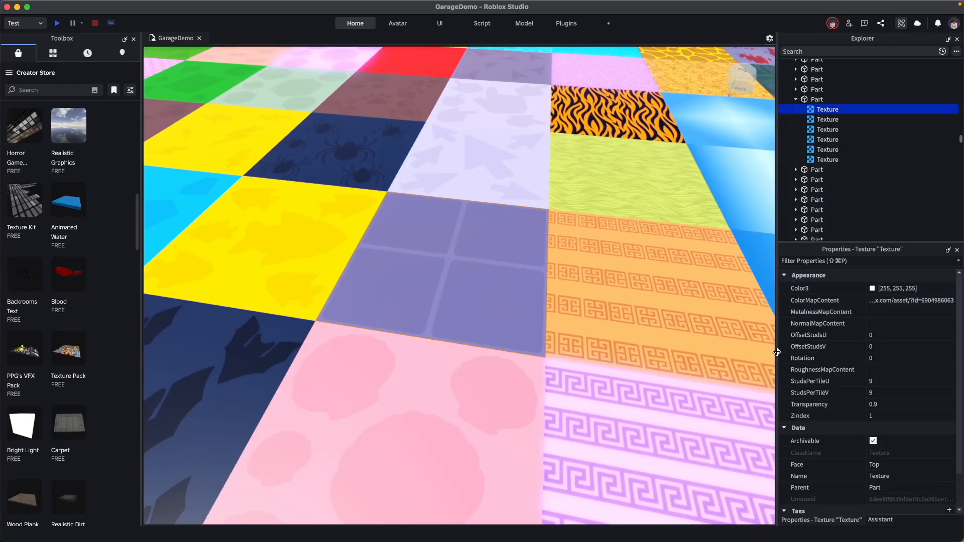
drag(777, 352, 668, 352)
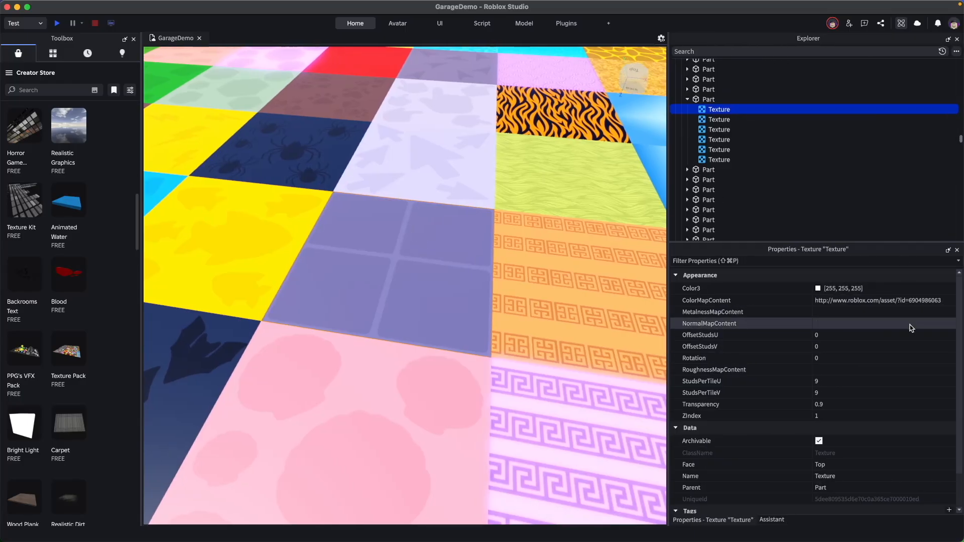
scroll(911, 328, down, 2)
scroll(854, 323, up, 2)
click(935, 302)
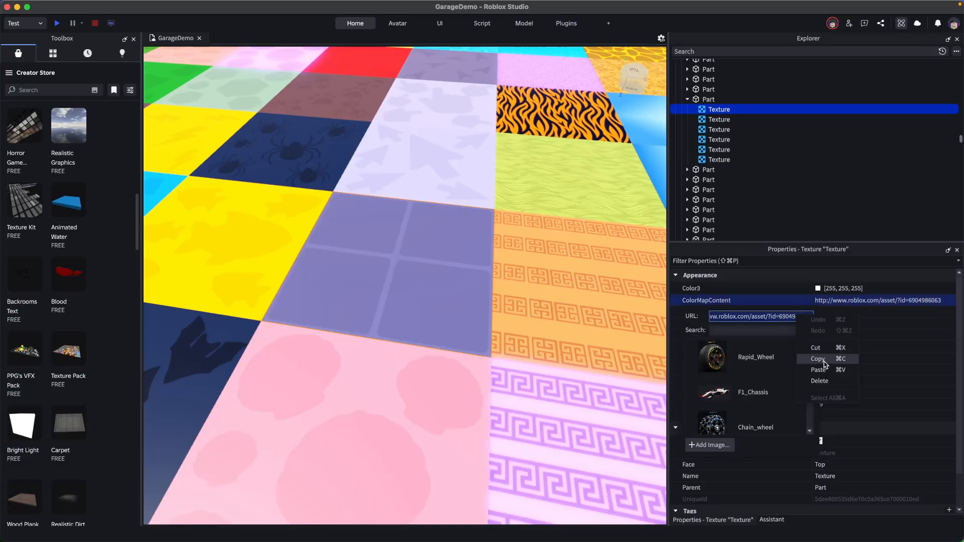
- Collapse the Texture Pack model in the hierarchy and select the Baseplate as the part for the texture
scroll(792, 164, up, 10)
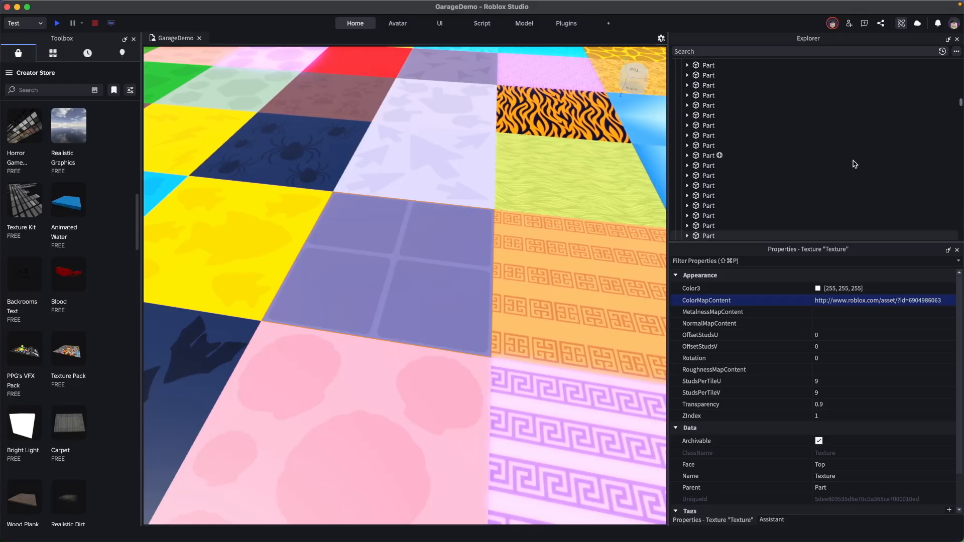
click(681, 154)
click(683, 164)
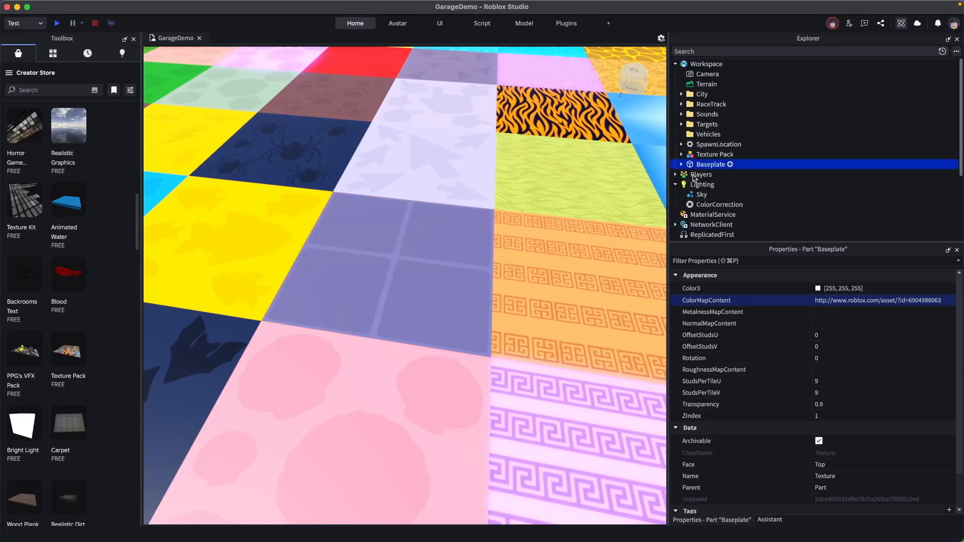
right_drag(581, 268, 579, 264)
key(w)
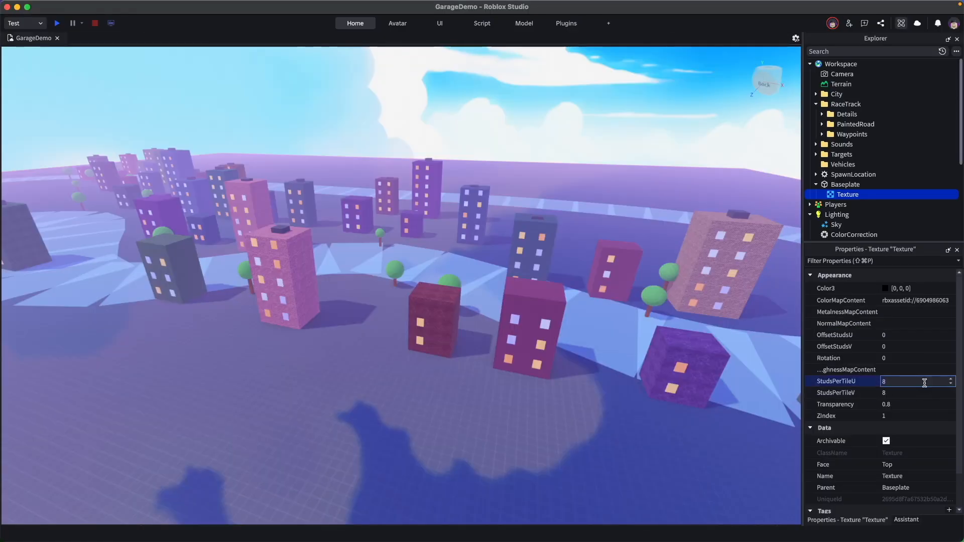
- Enlarge the Baseplate texture's tiling, trying 16 and settling on 100 for both StudsPerTileU and StudsPerTileV
key(Tab)
text(1)
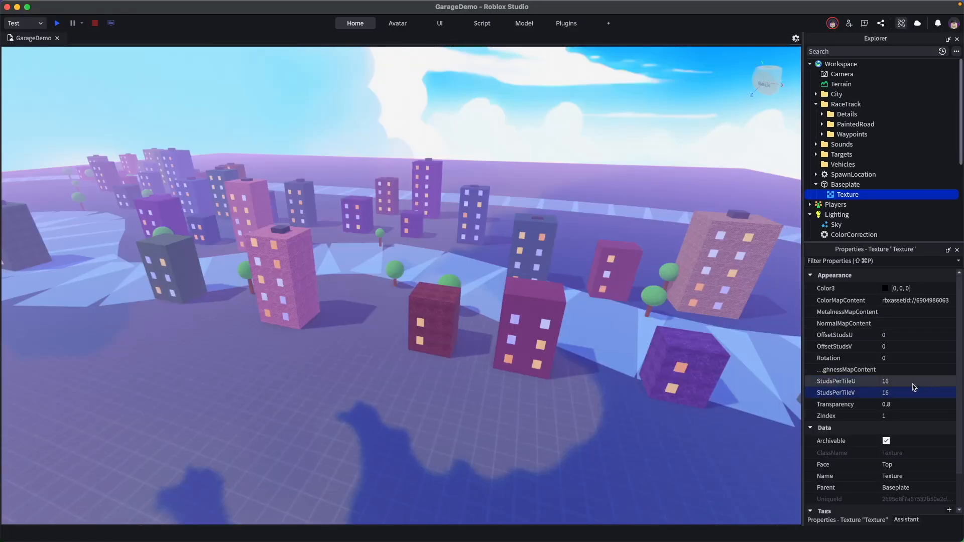
click(902, 380)
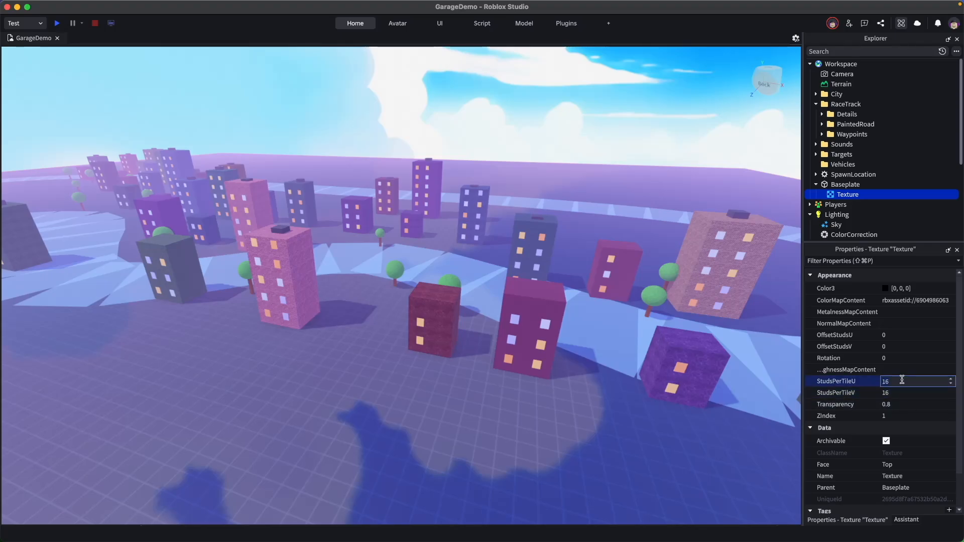
text(100)
key(Tab)
key(Return)
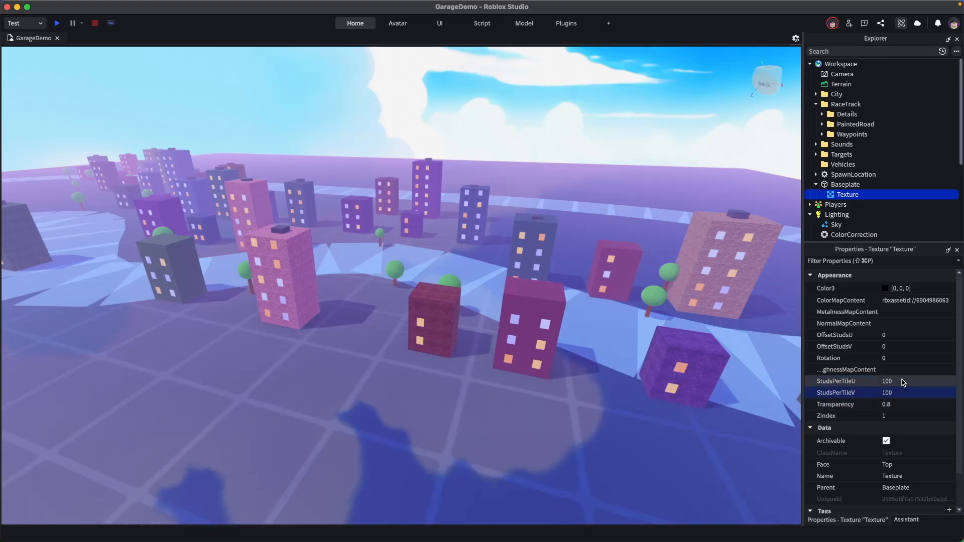
- Recolor all the RoadPaint parts in the PaintedRoad folder to 74, 137, 177 (Steel blue)
click(606, 126)
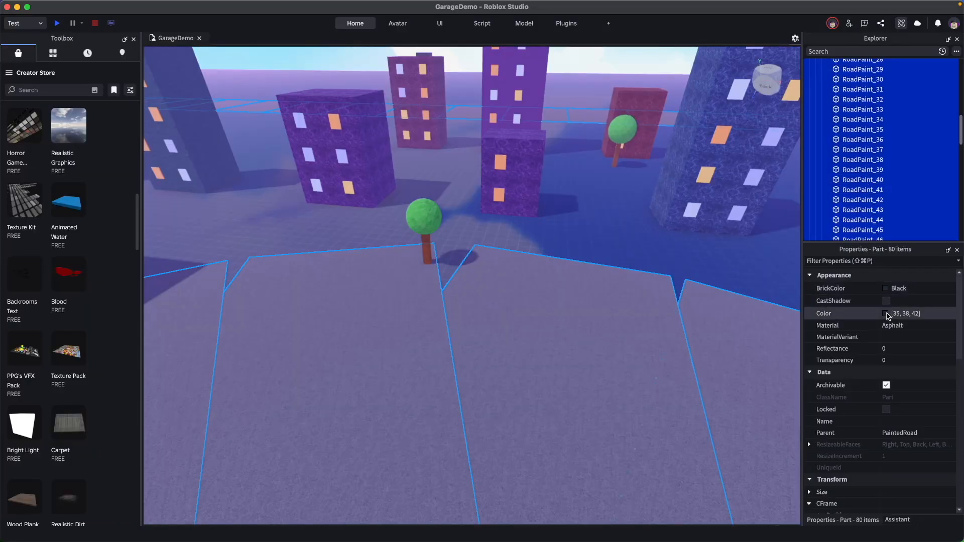
click(886, 314)
click(664, 287)
click(688, 321)
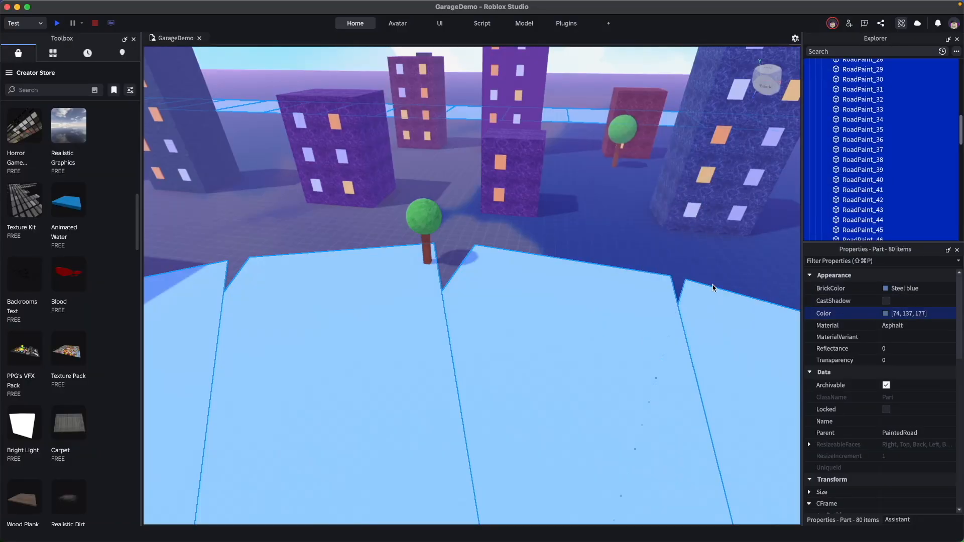
scroll(710, 261, down, 10)
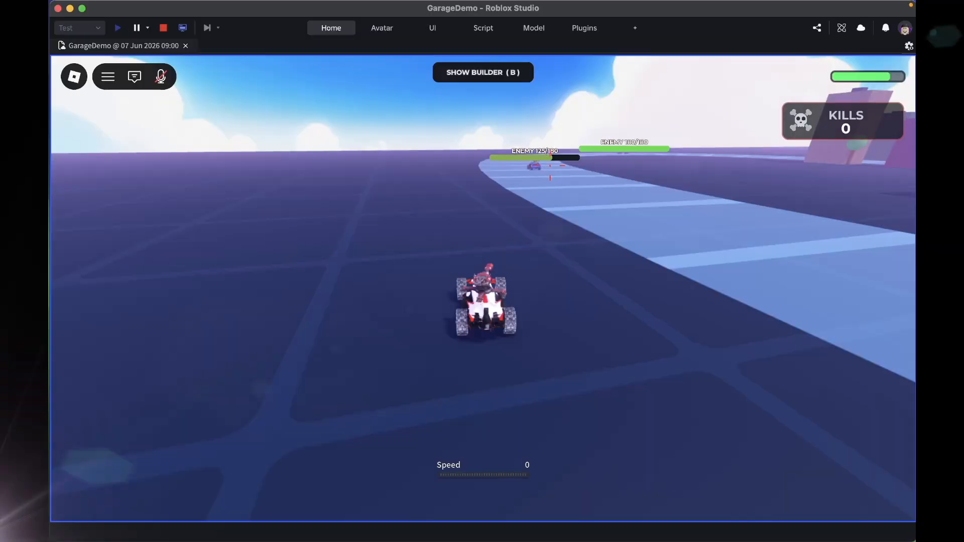
- Playtest the restyled place by driving the armed car along the blue road and between the buildings, shooting at enemy vehicles
click(537, 165)
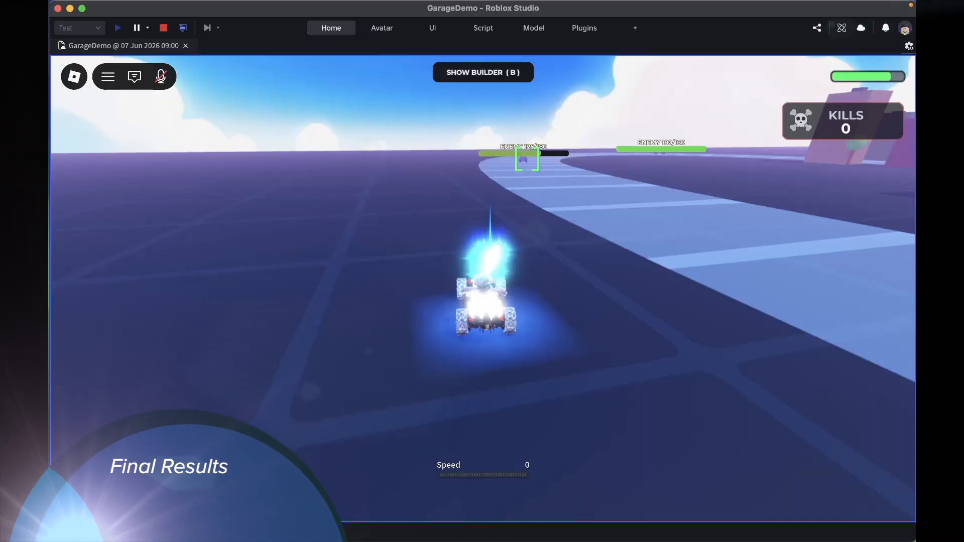
key(w)
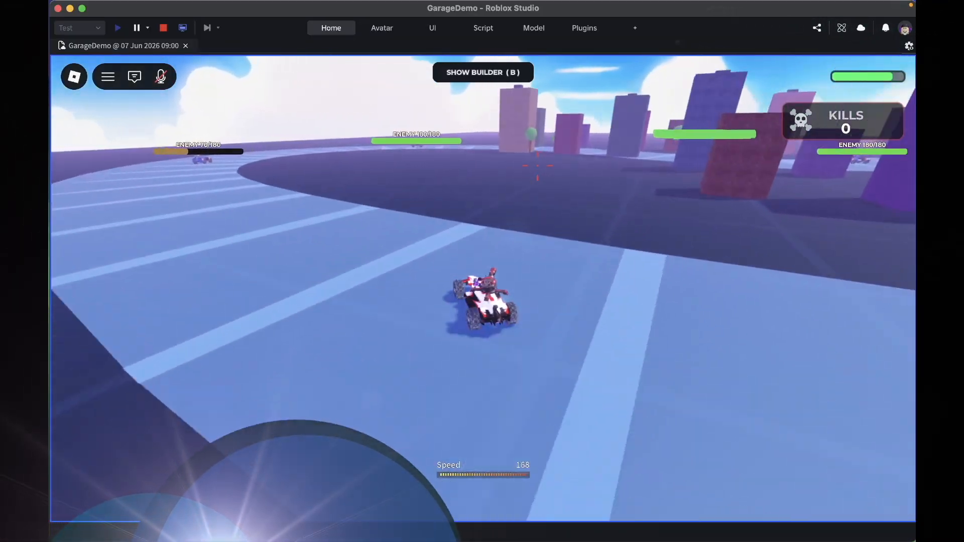
key(d)
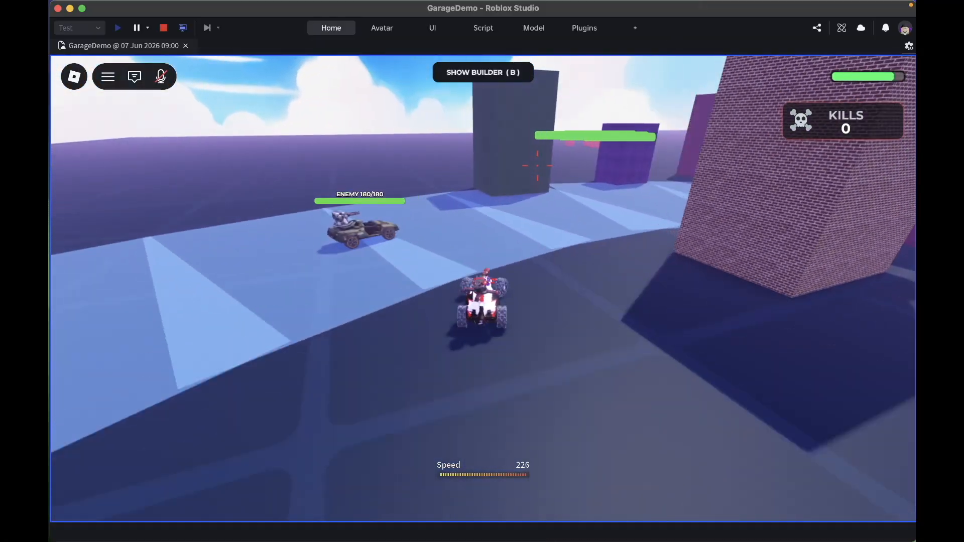
key(a)
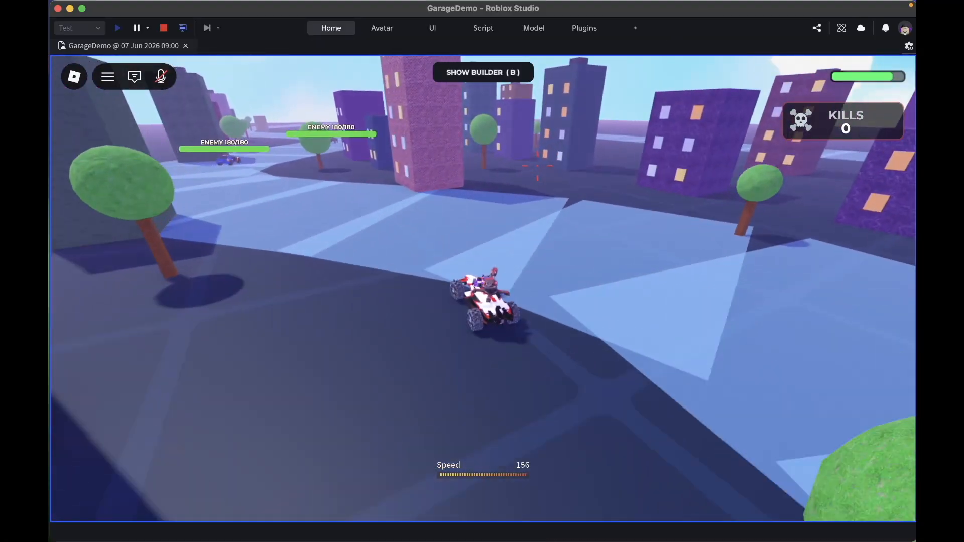
key(a)
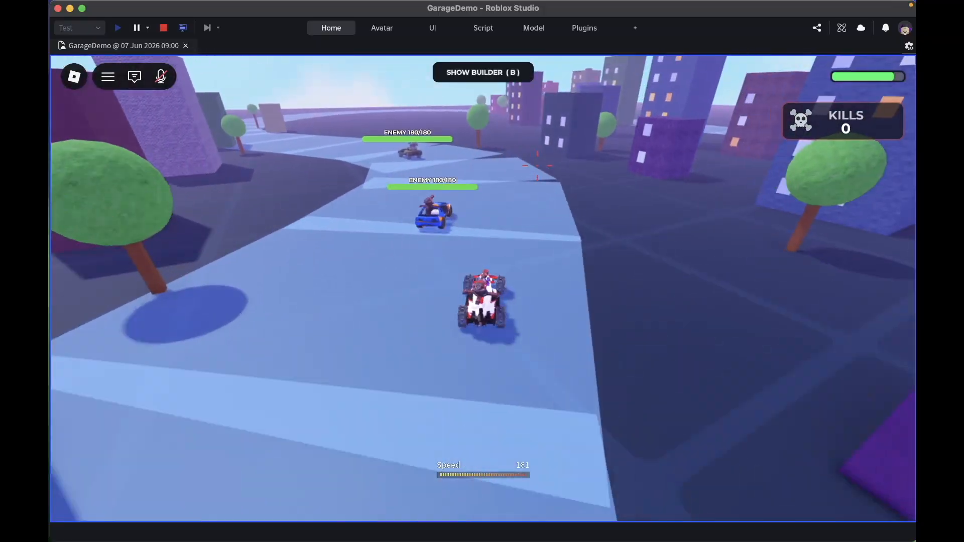
key(a)
key(d)
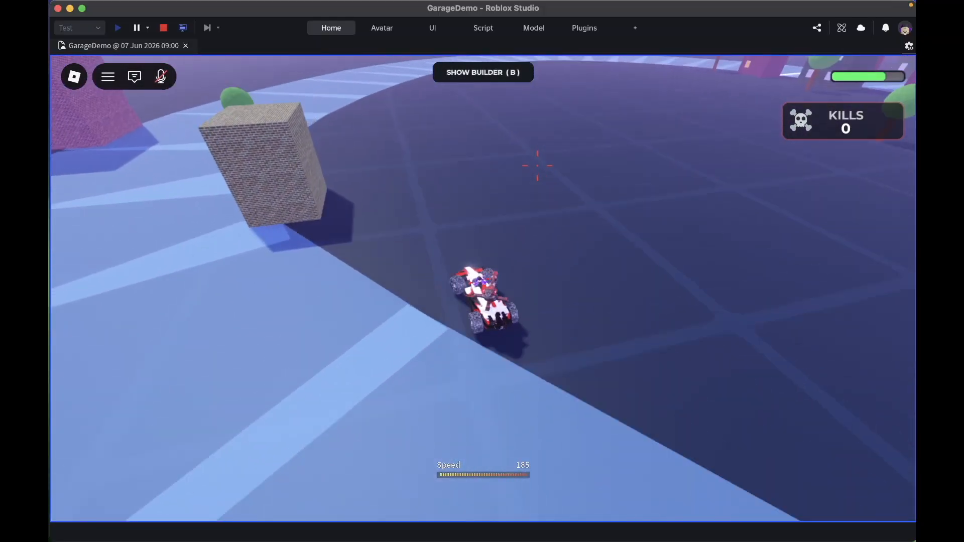
key(d)
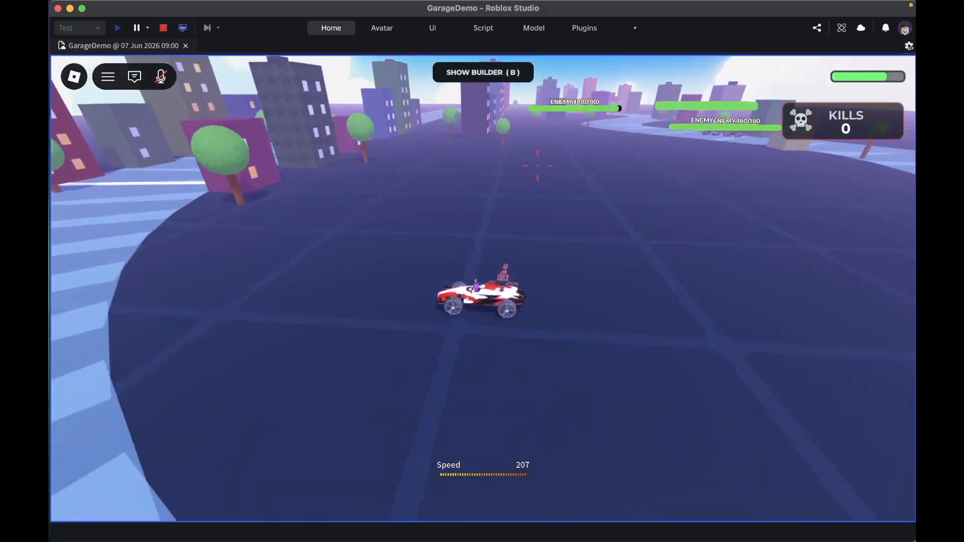
key(d)
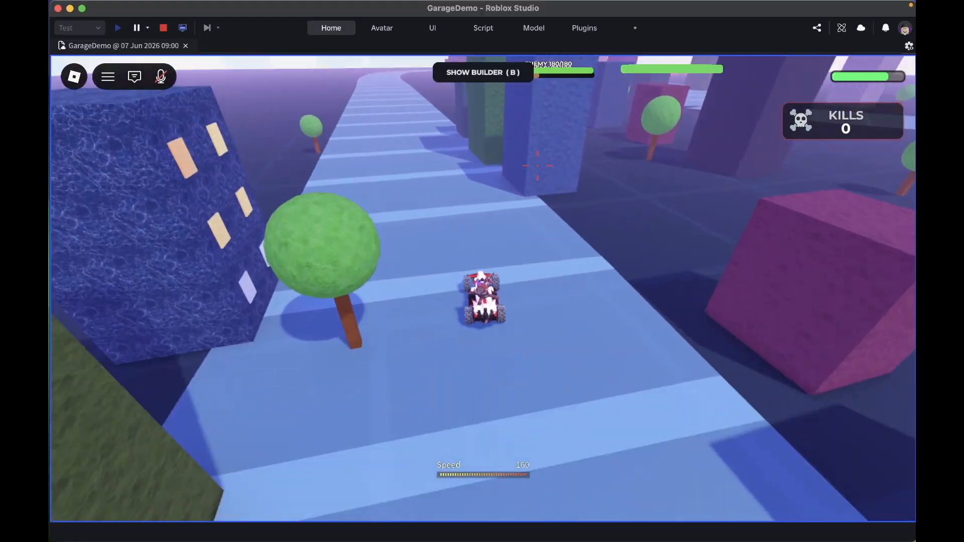
key(a)
key(w)
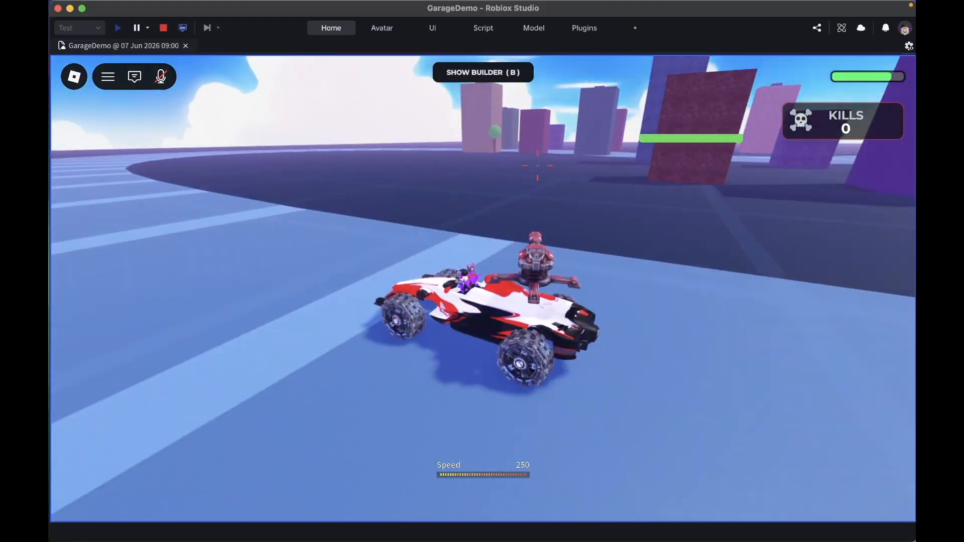
key(d)
key(d)
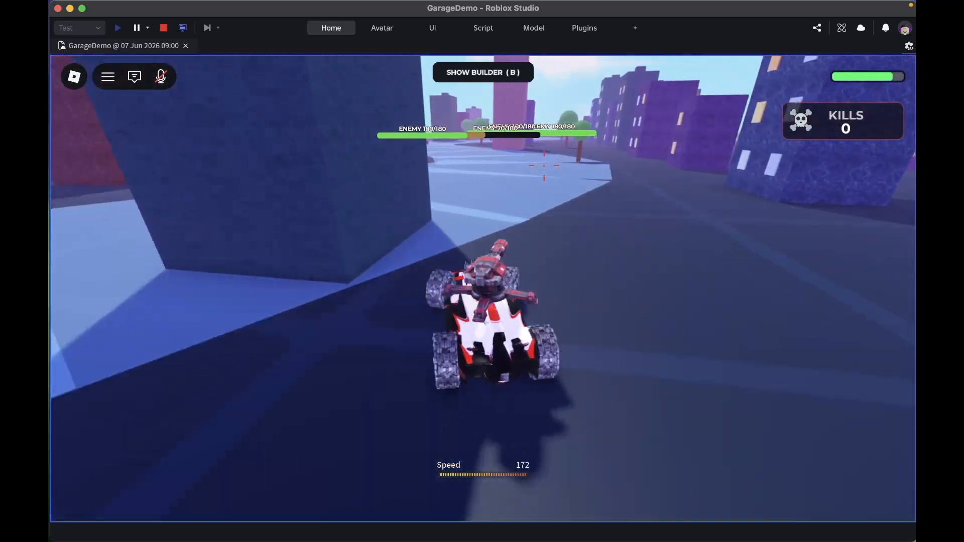
key(a)
key(d)
key(a)
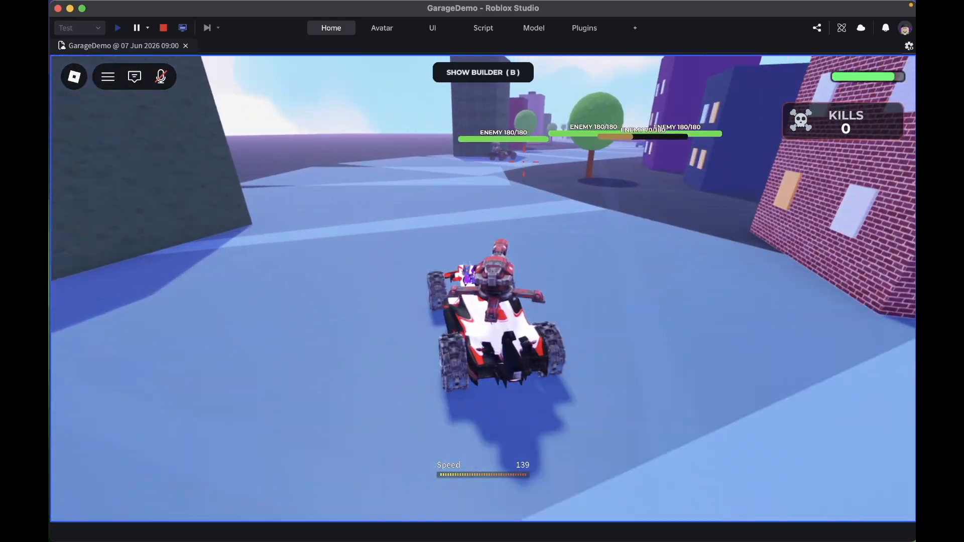
click(532, 165)
key(d)
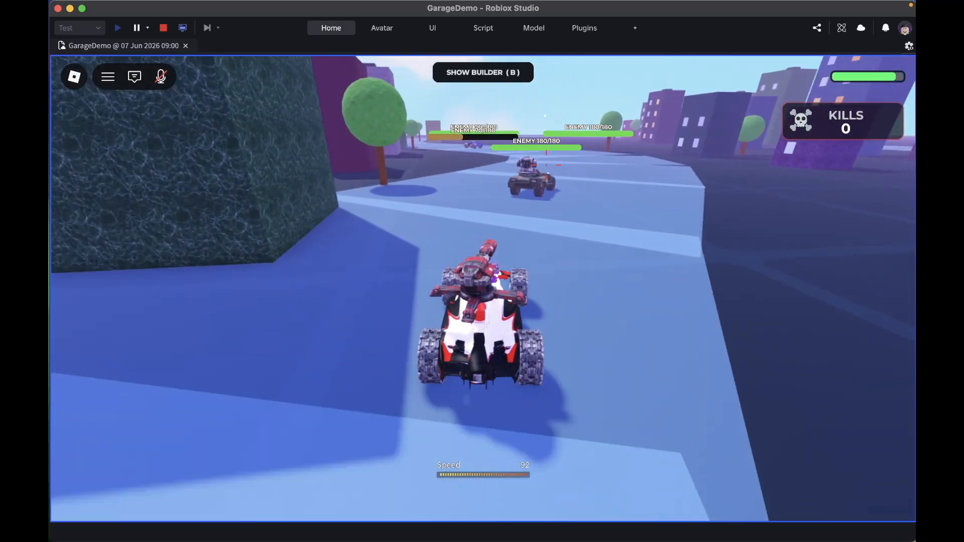